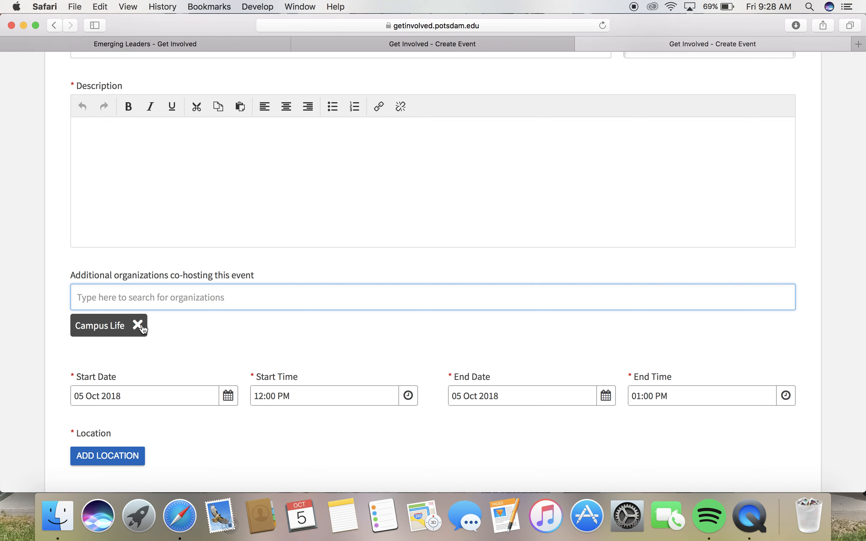
Remove Campus Life from the additional organizations co-hosting the event
left_click(138, 326)
scroll(239, 356, "down", 3)
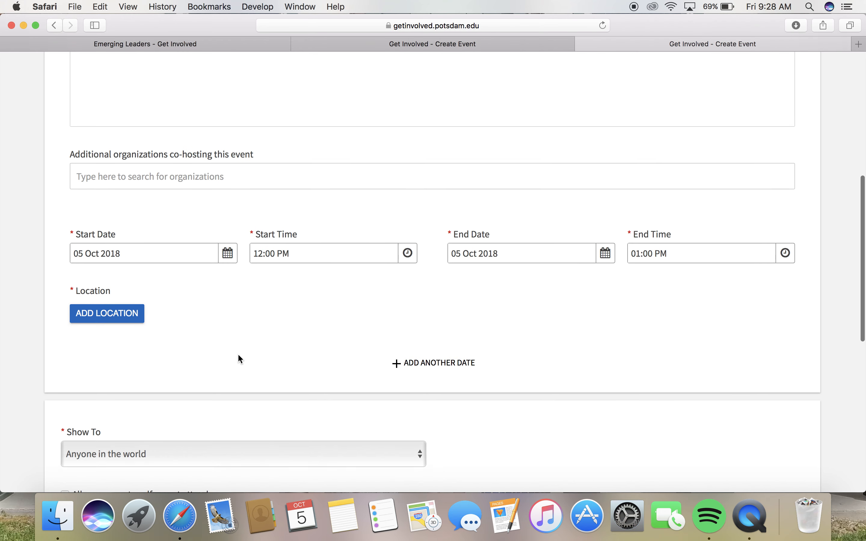
scroll(240, 359, "down", 1)
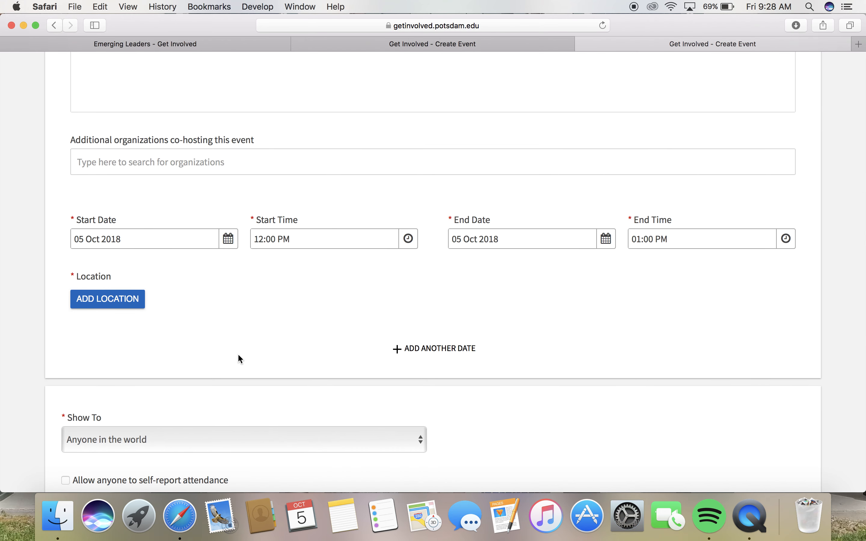
Try the event's location form with the option not to show a map, and cancel without adding a location
left_click(132, 308)
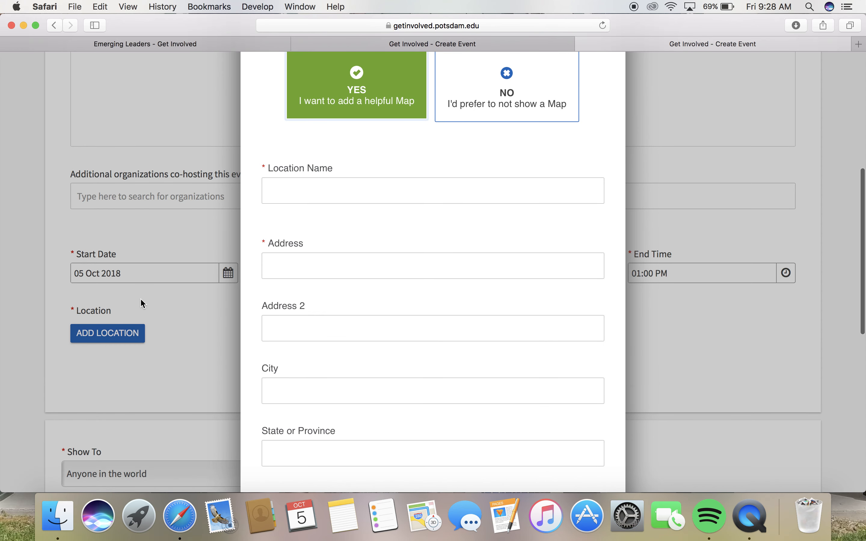
scroll(354, 163, "up", 1)
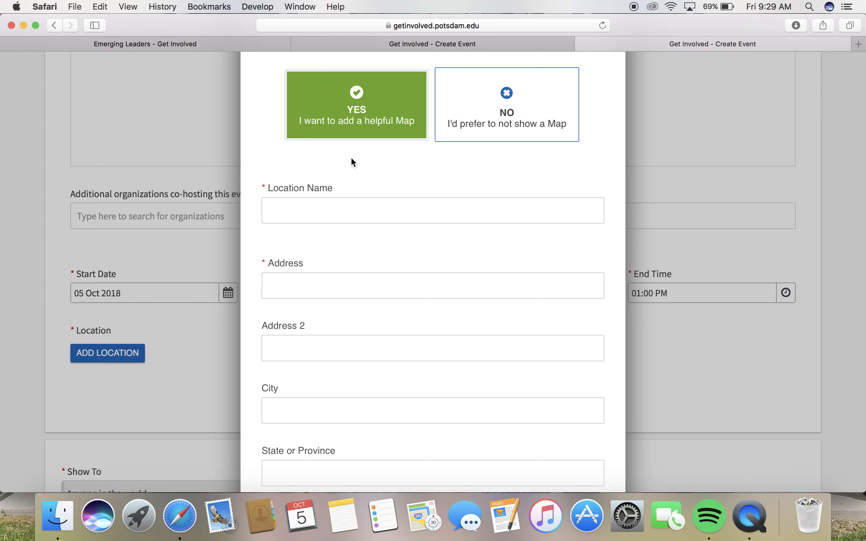
left_click(500, 112)
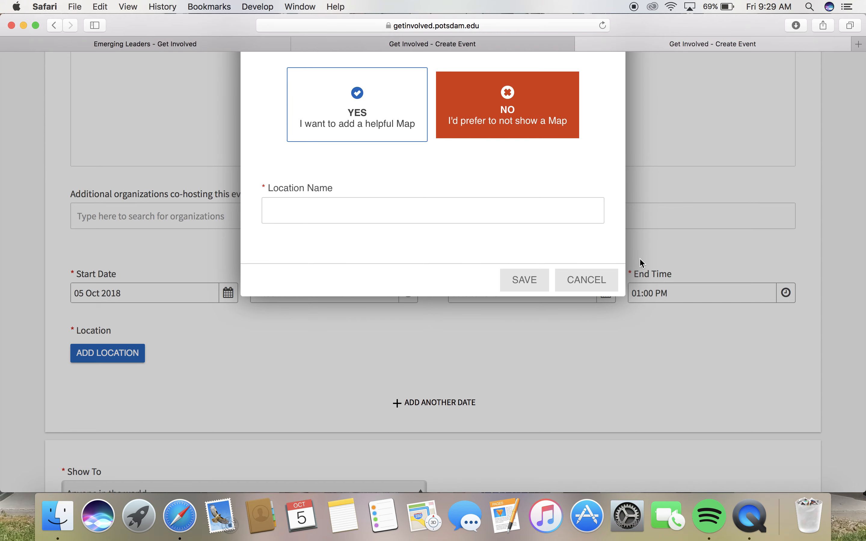
left_click(596, 285)
Add two more date entries to the event below the original date
scroll(525, 391, "down", 3)
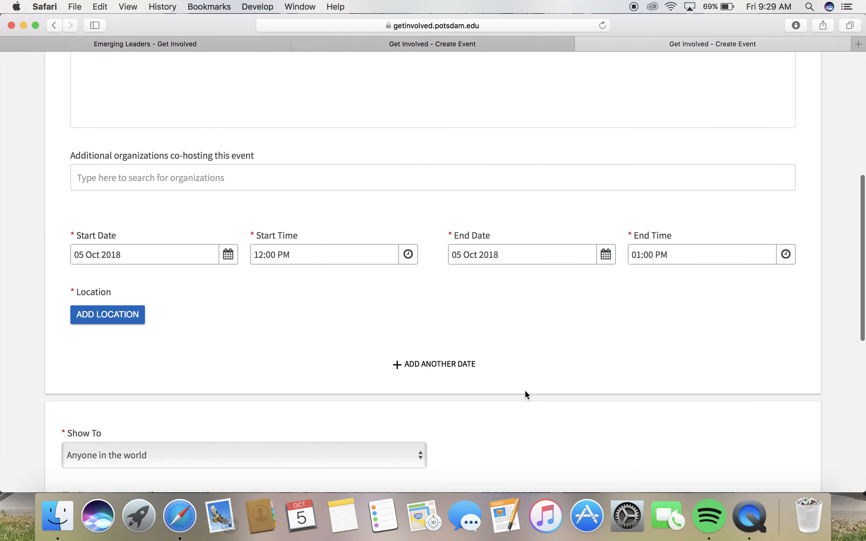
scroll(525, 391, "down", 1)
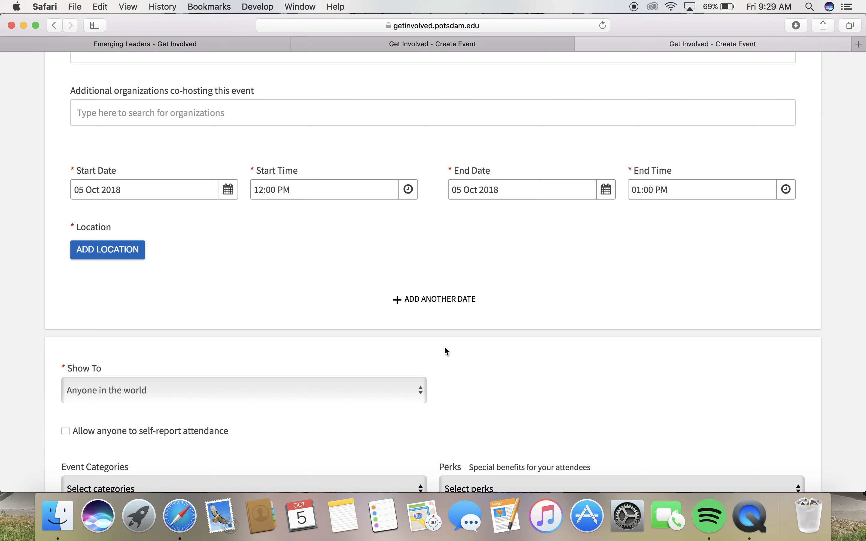
left_click(442, 302)
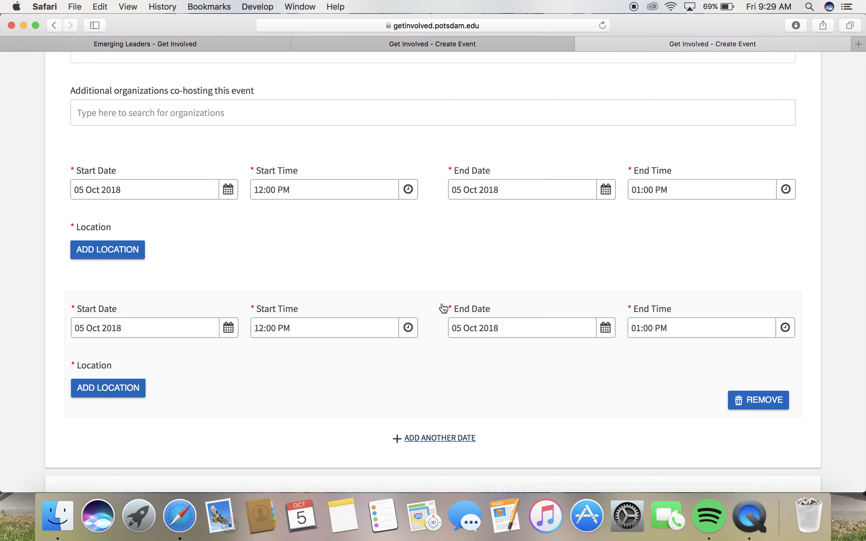
left_click(452, 444)
Examine the Show To choices that control who can see the event, leaving the selection as it is
scroll(451, 444, "down", 5)
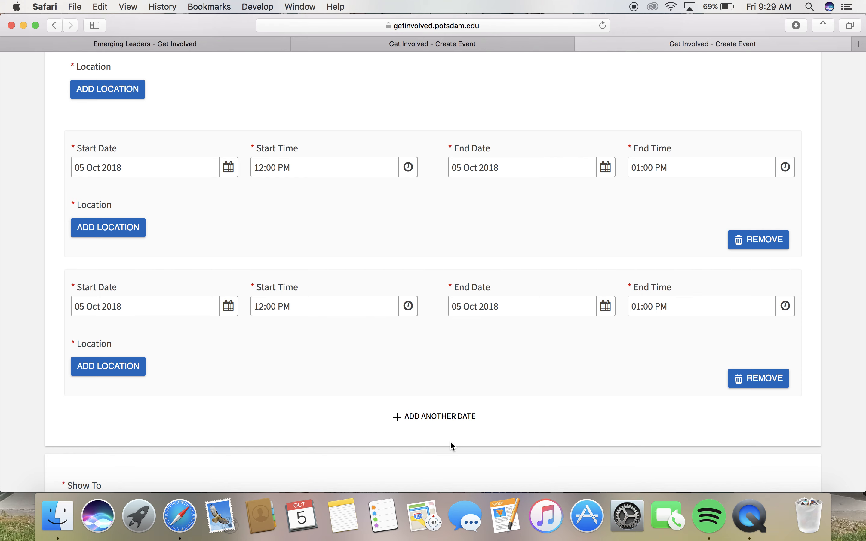
scroll(450, 442, "down", 10)
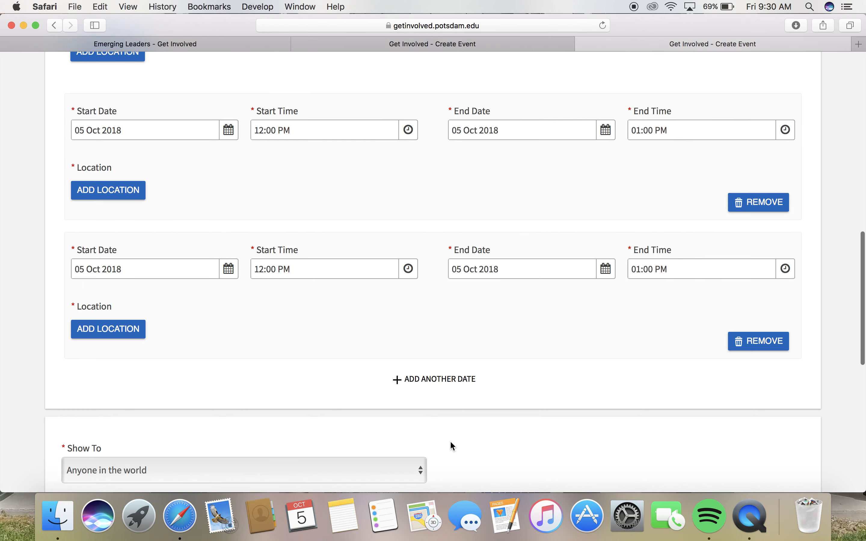
scroll(449, 446, "down", 1)
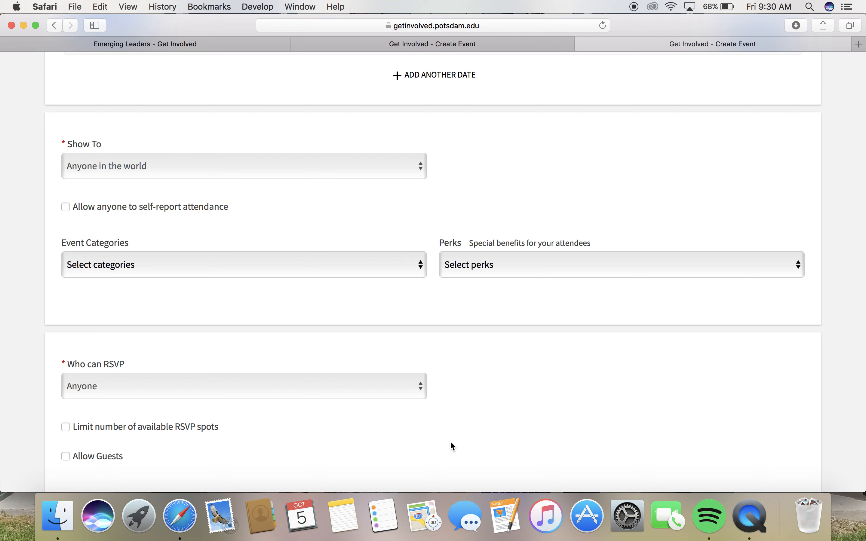
left_click(415, 161)
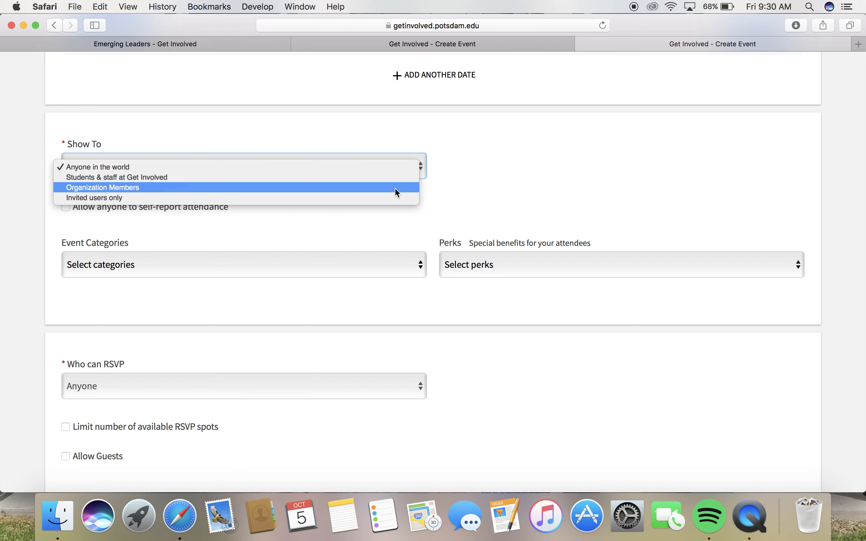
left_click(452, 184)
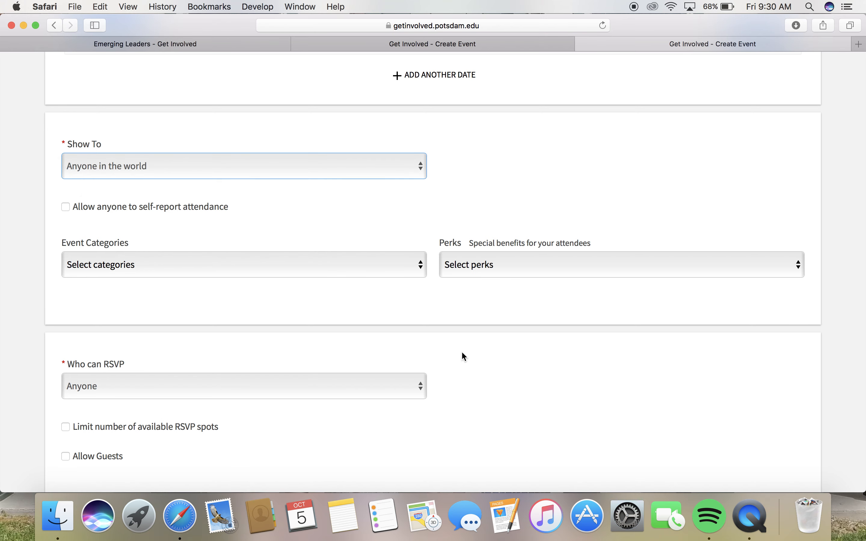
Examine the RSVP settings by previewing the limit on available spots and the Who can RSVP choices, keeping neither changed
scroll(462, 353, "down", 5)
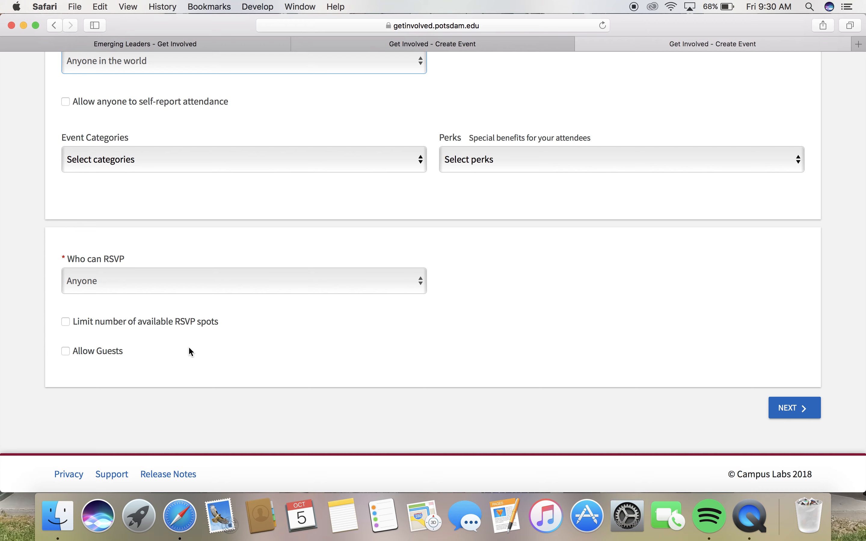
left_click(65, 323)
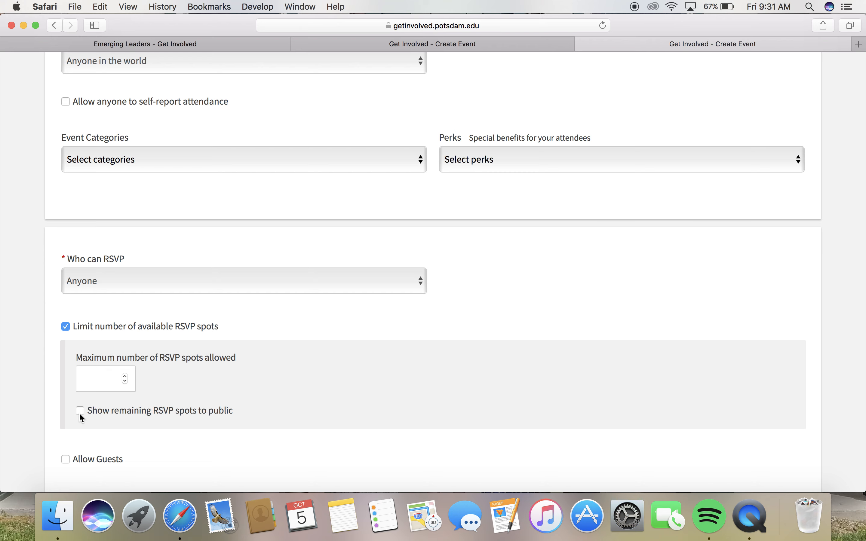
left_click(64, 329)
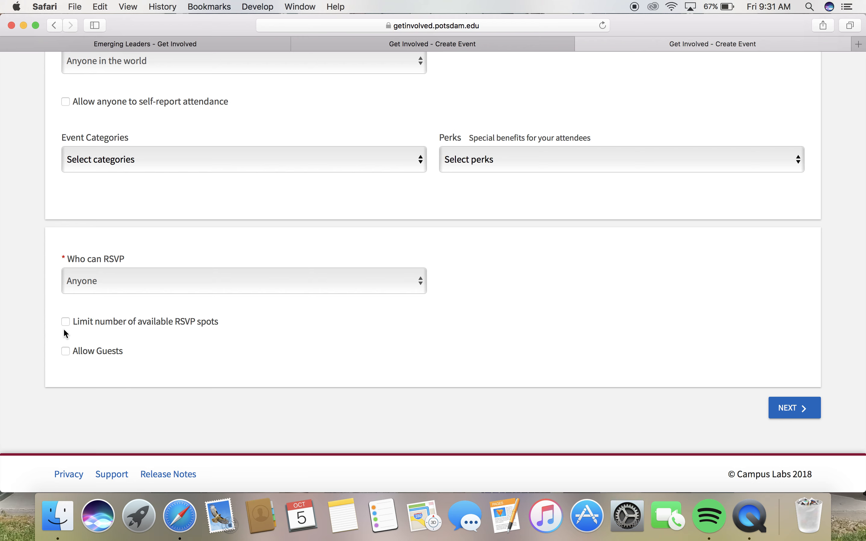
left_click(228, 293)
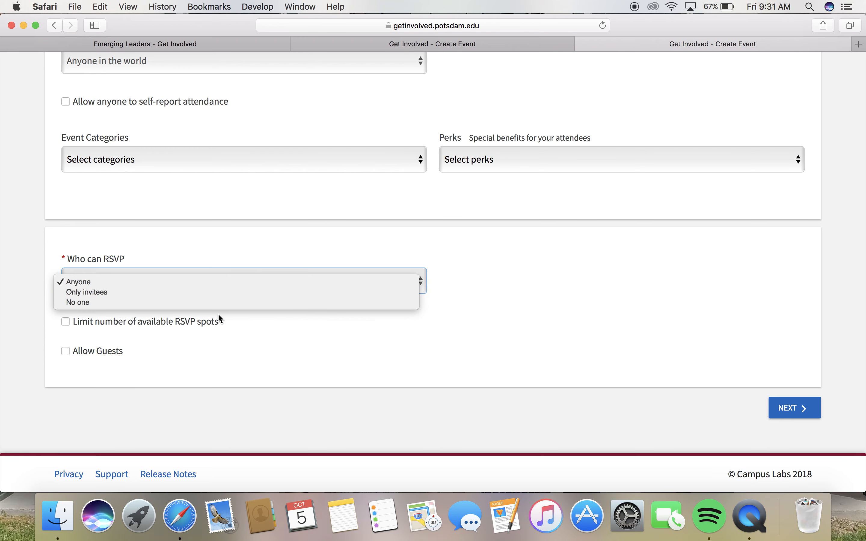
left_click(526, 234)
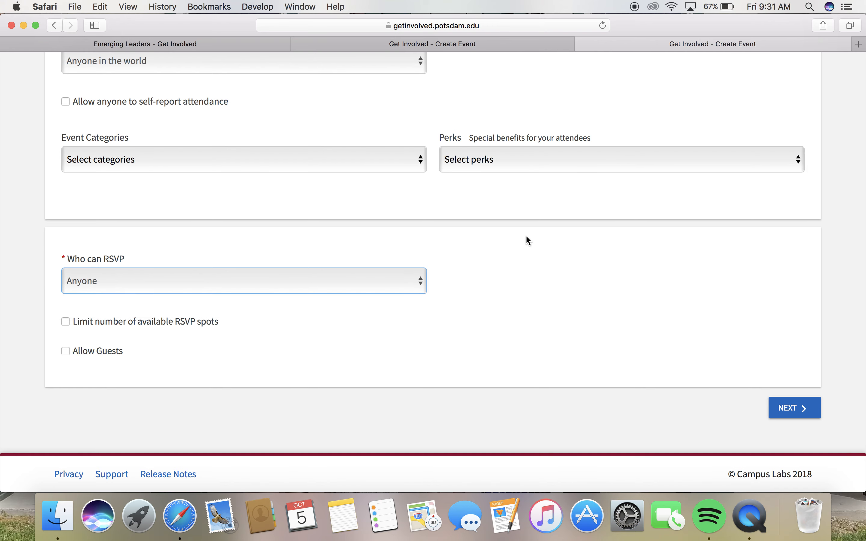
Examine the available event themes without selecting one
scroll(525, 235, "up", 15)
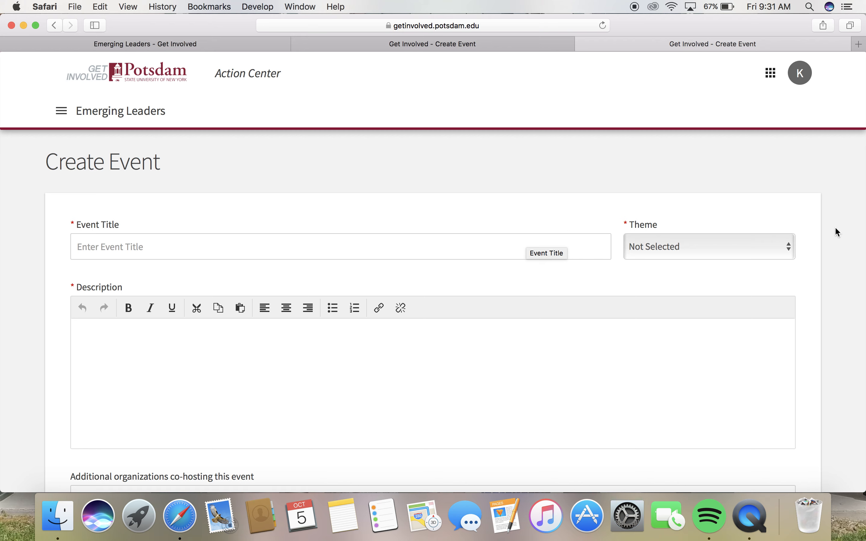
left_click(772, 246)
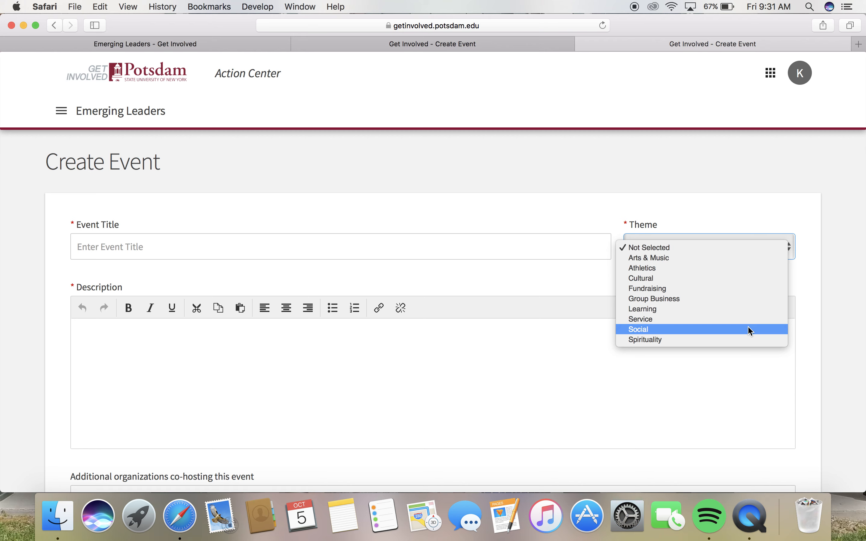
left_click(816, 322)
Assign the event categories Arts & Music, Social and Health & Wellness
scroll(794, 380, "down", 15)
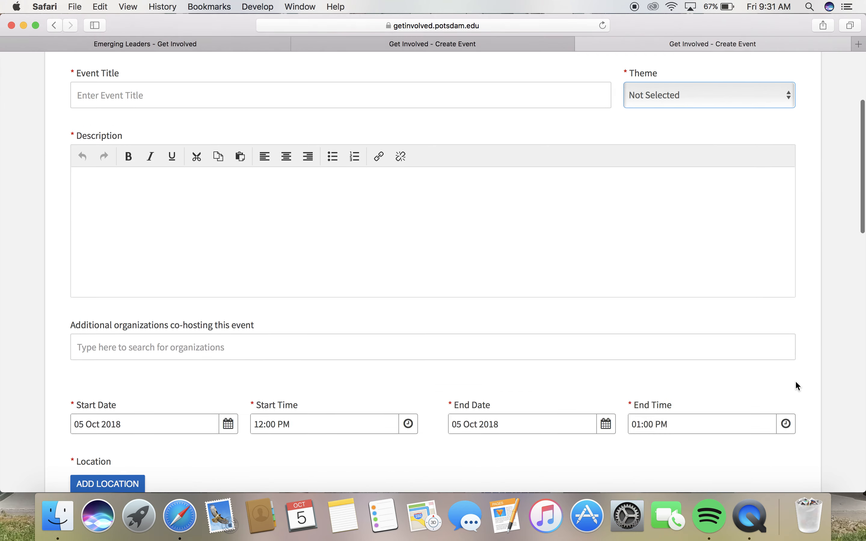
scroll(798, 386, "down", 10)
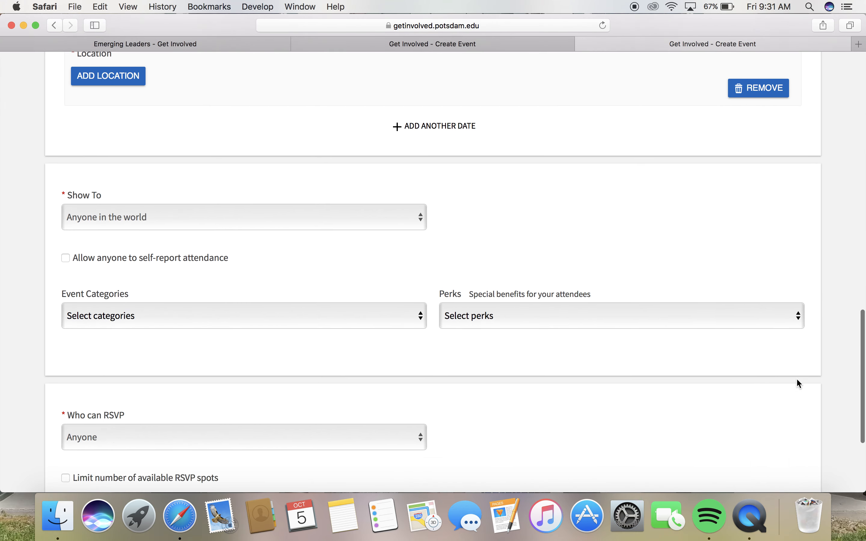
left_click(421, 202)
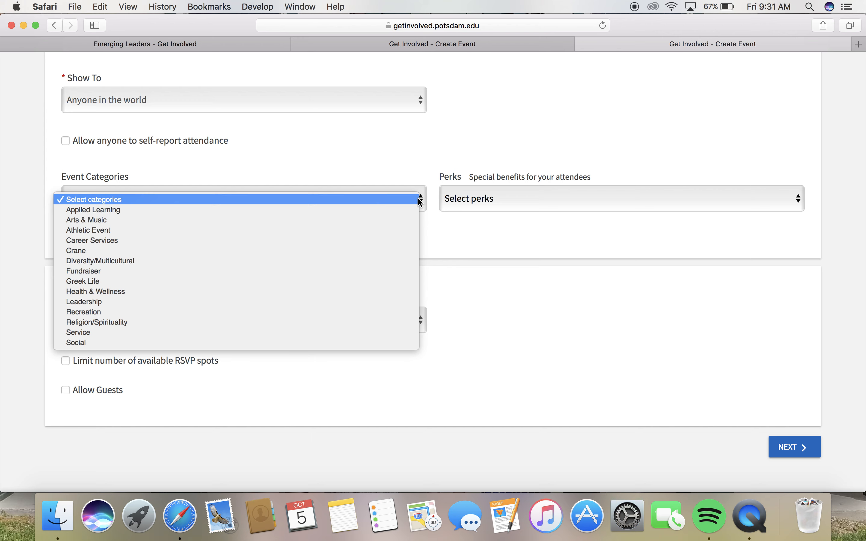
left_click(409, 224)
left_click(415, 197)
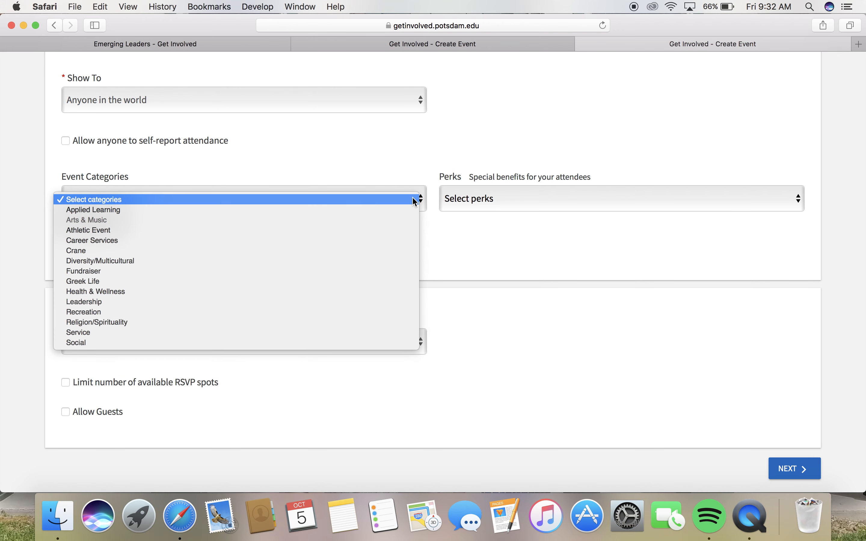
left_click(373, 341)
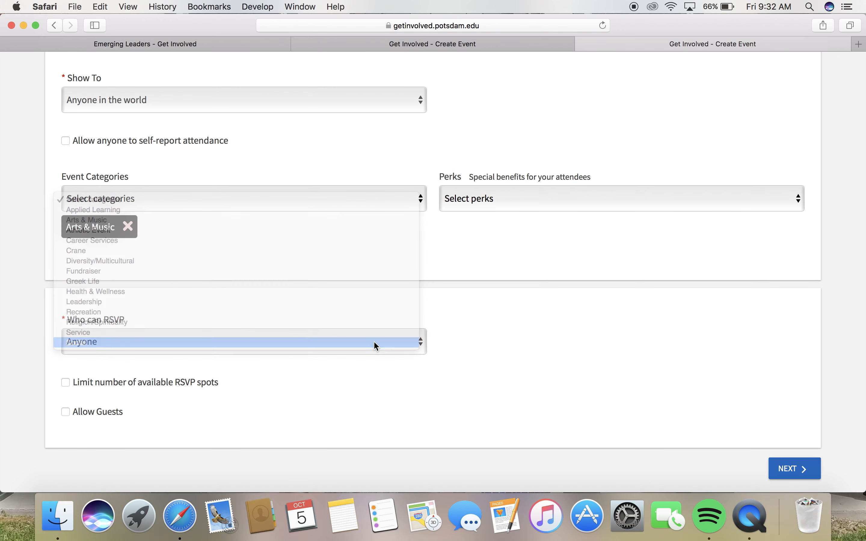
left_click(409, 208)
left_click(375, 292)
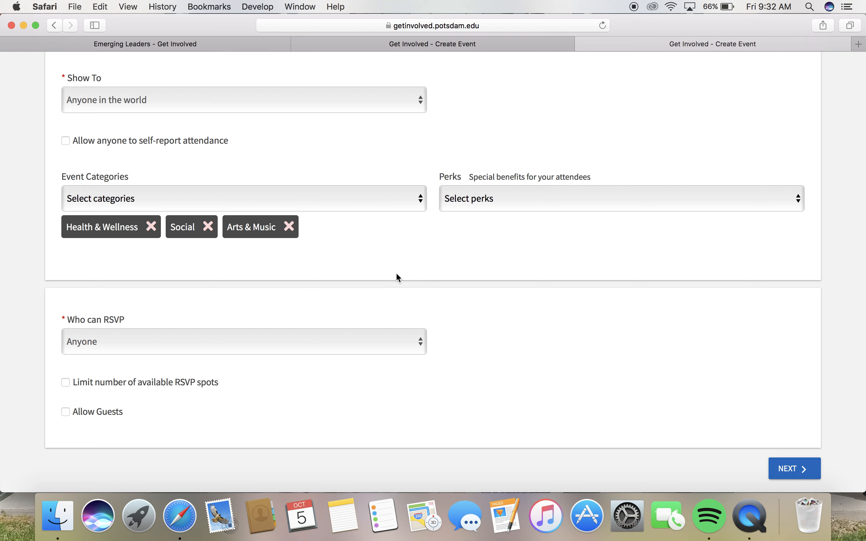
Add Free Food and Free Stuff as perks for the event's attendees
left_click(650, 207)
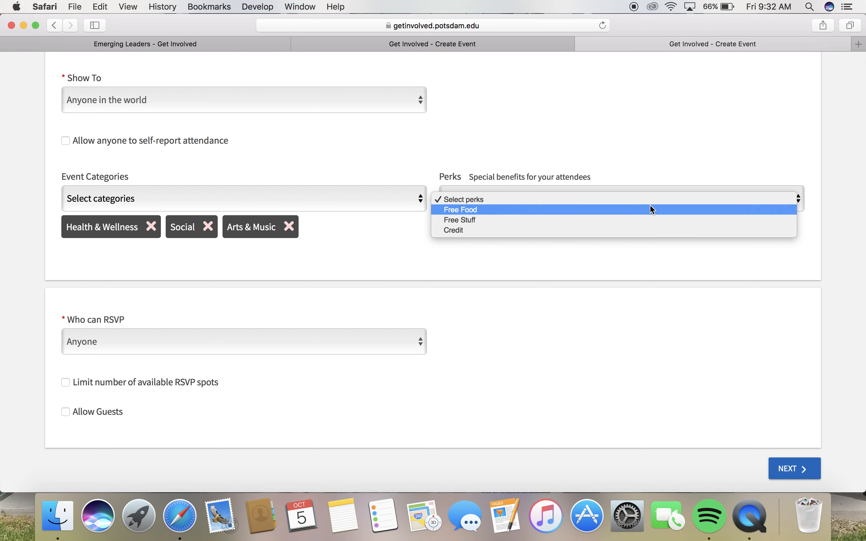
left_click(645, 209)
left_click(646, 202)
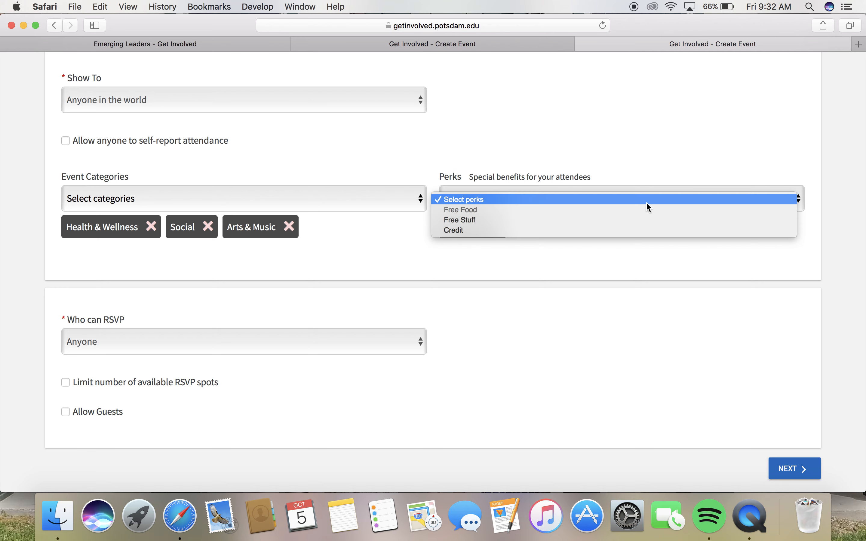
left_click(641, 221)
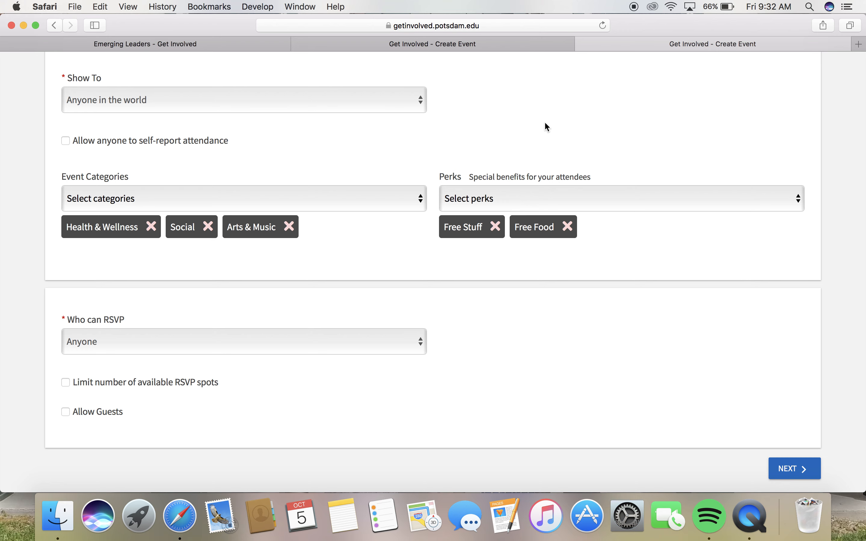
Examine the completed Student Appreciation Day event form, from its title and description through schedule, location, event details and RSVP settings
left_click(433, 47)
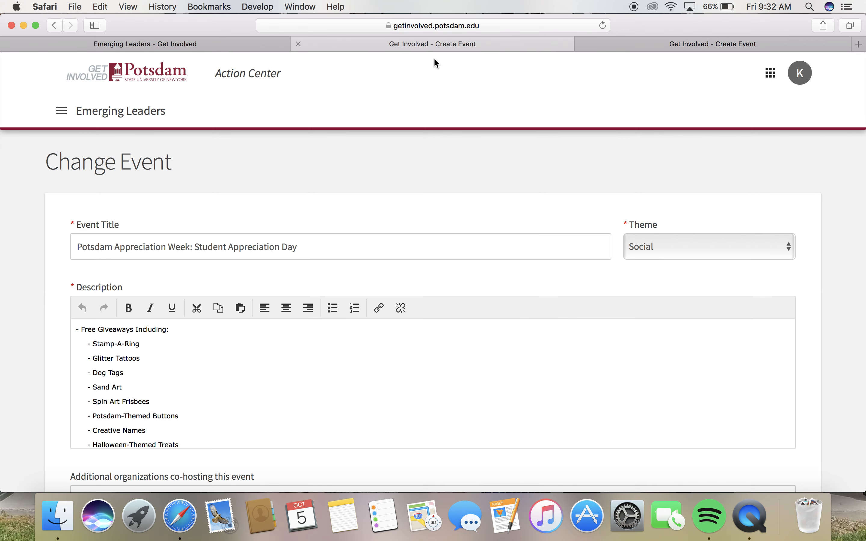
scroll(456, 215, "down", 3)
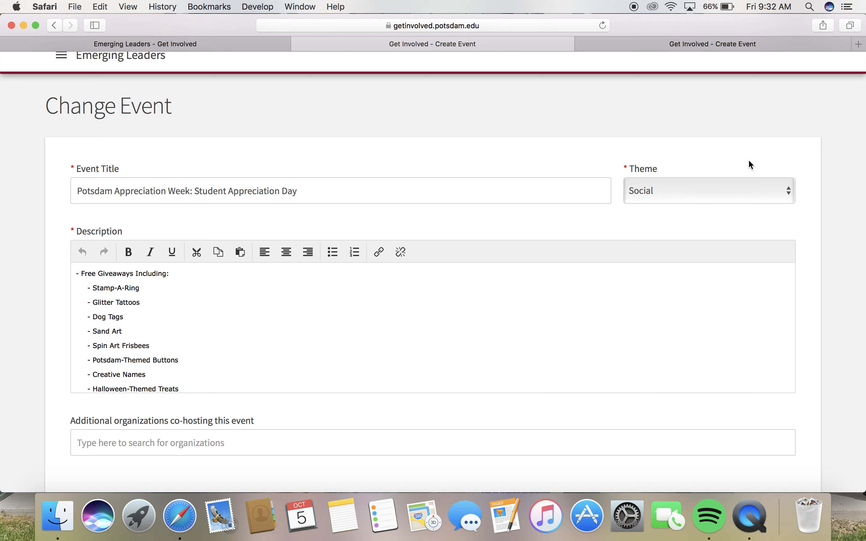
scroll(526, 331, "down", 2)
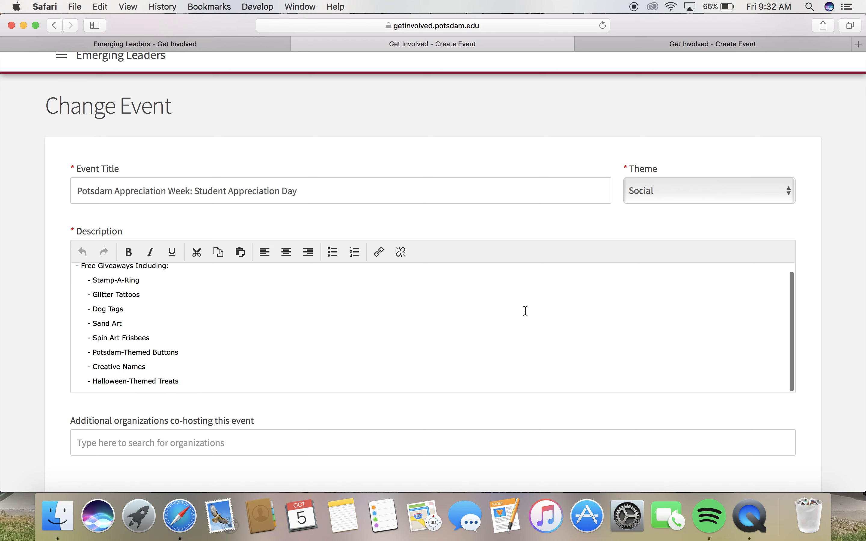
scroll(502, 408, "down", 5)
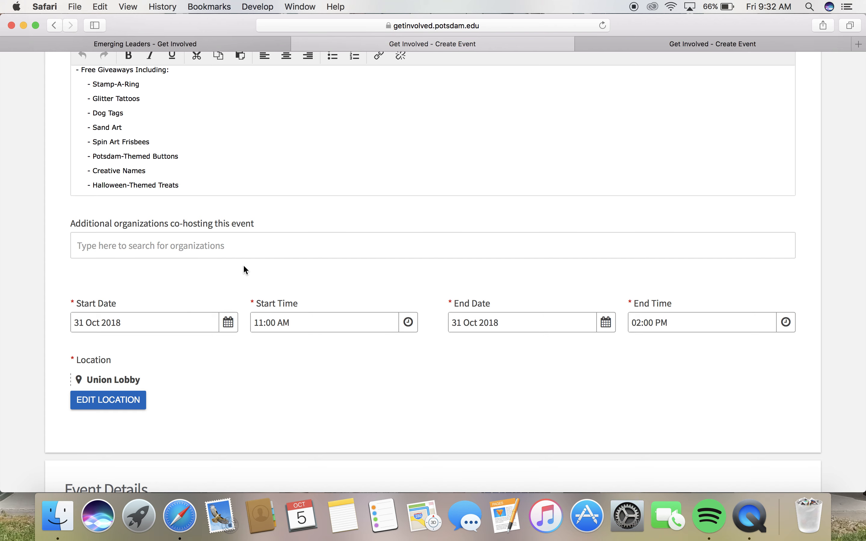
scroll(331, 403, "down", 3)
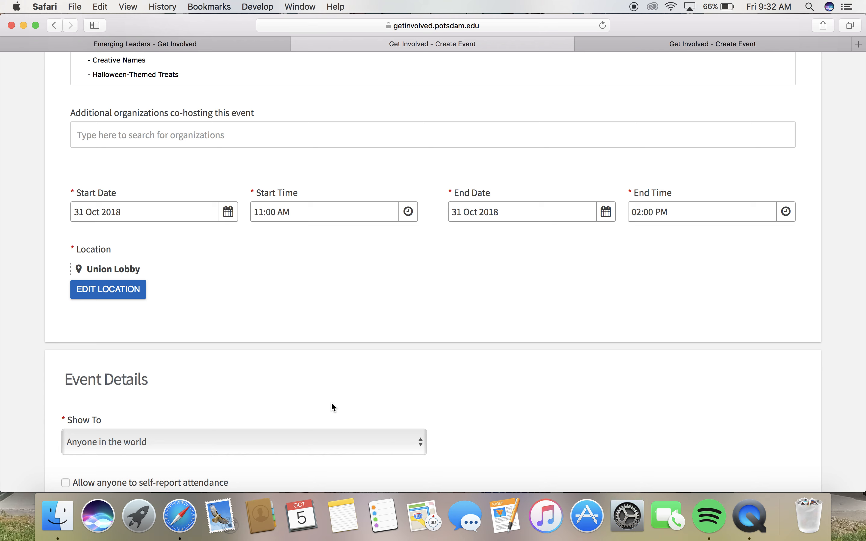
scroll(332, 402, "down", 6)
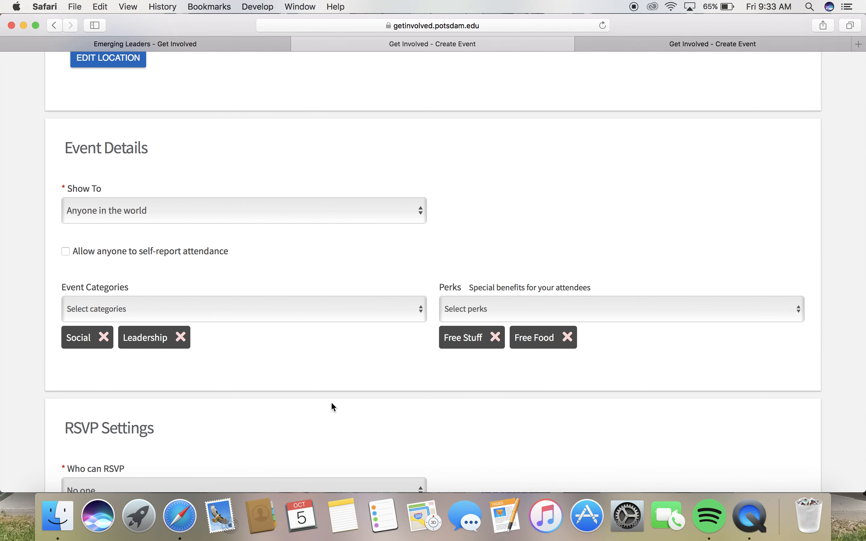
scroll(331, 406, "down", 5)
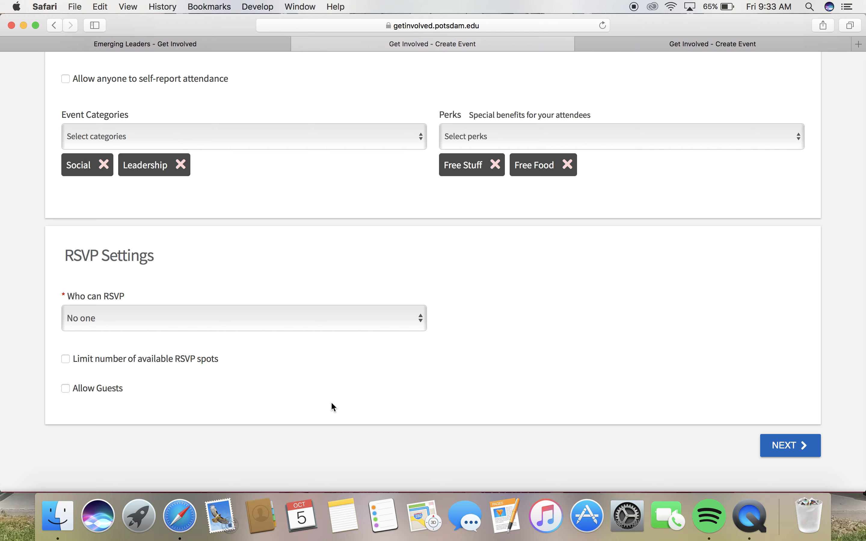
Advance the example event to its cover photo page and compare it with the cover images in the site's Events listing
left_click(788, 447)
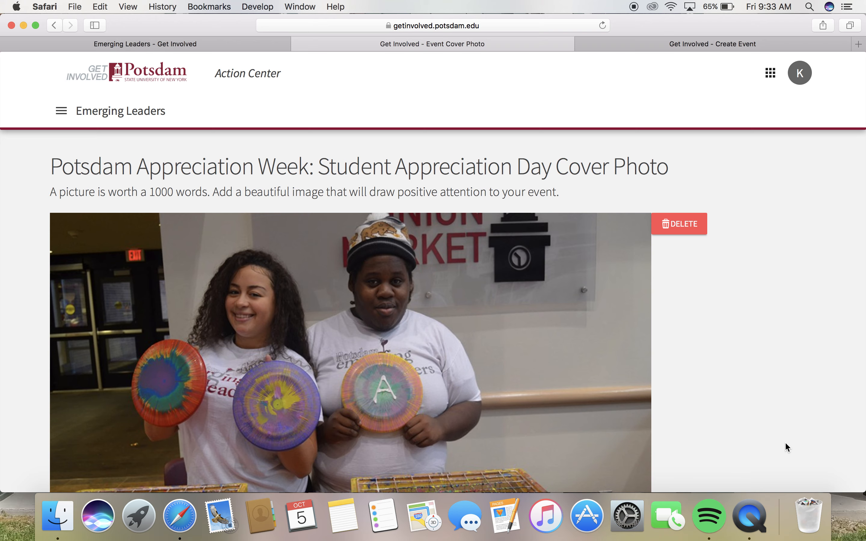
left_click(170, 48)
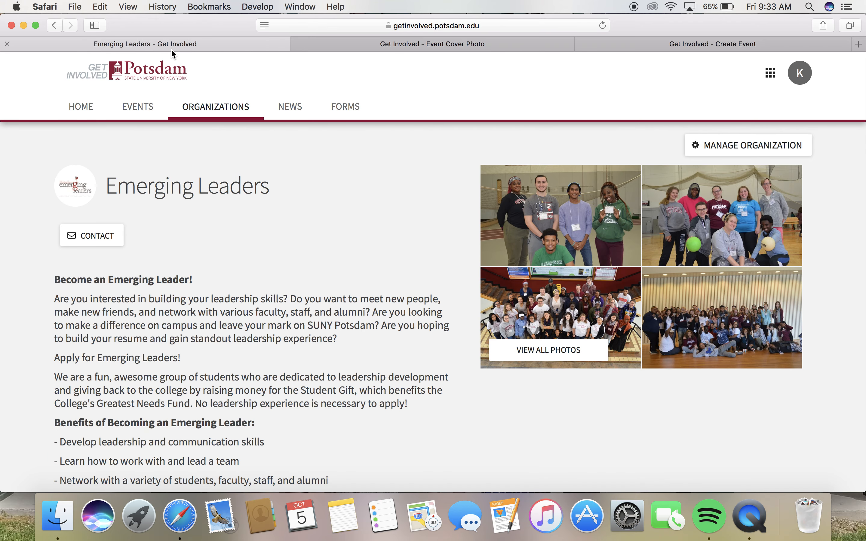
left_click(153, 106)
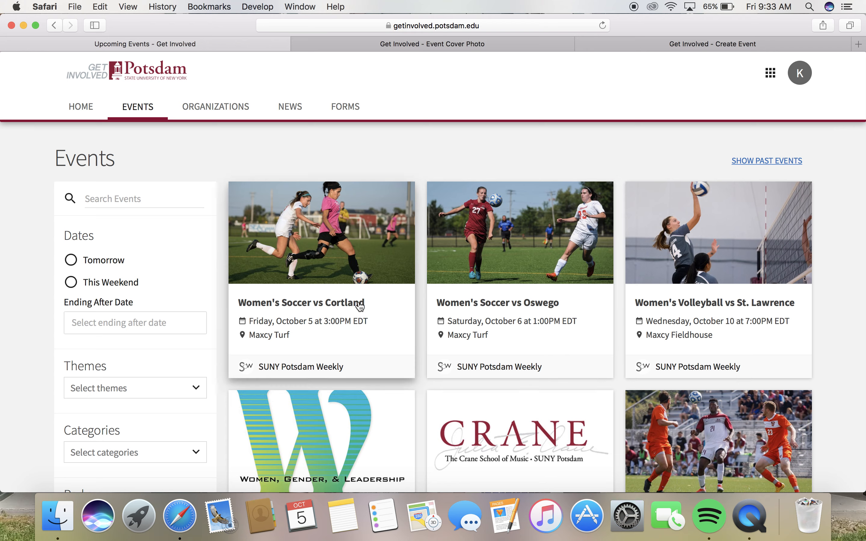
left_click(547, 50)
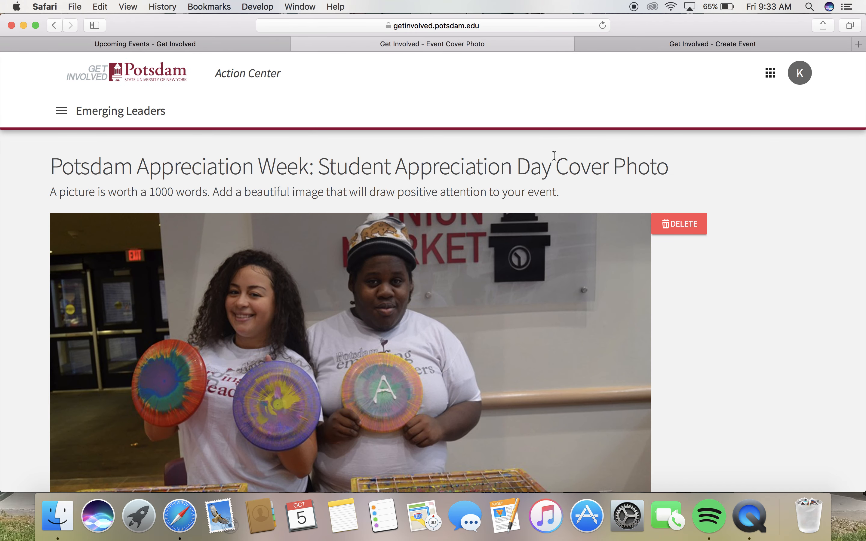
Review the example event's full cover photo and continue to the Event Additional Information Form
scroll(553, 158, "down", 3)
scroll(554, 154, "down", 2)
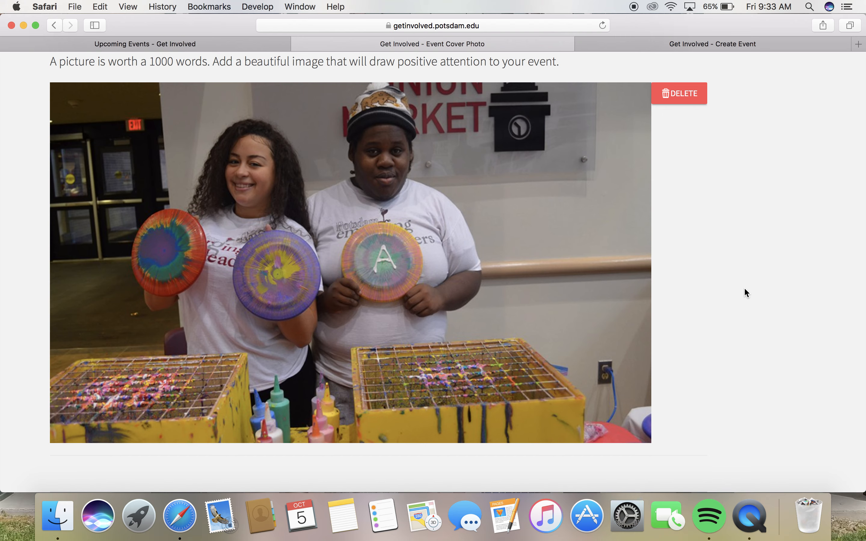
scroll(744, 287, "down", 5)
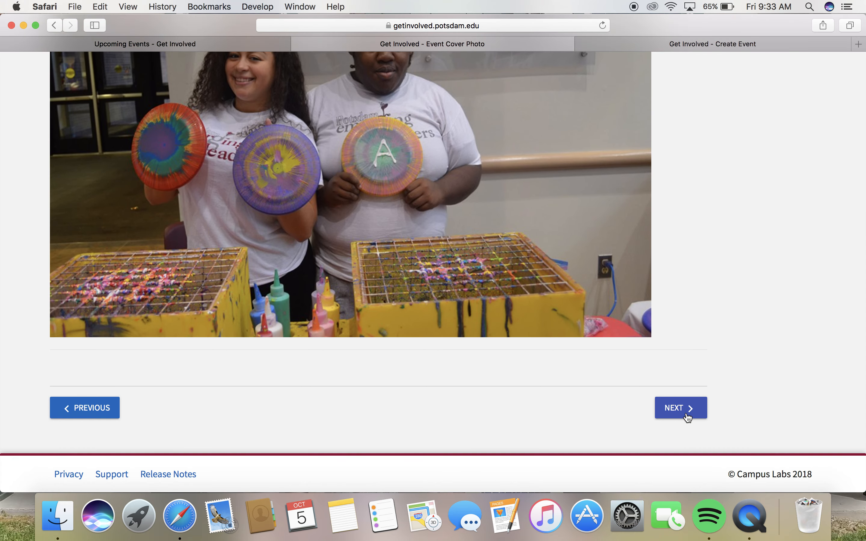
left_click(687, 417)
left_click(499, 380)
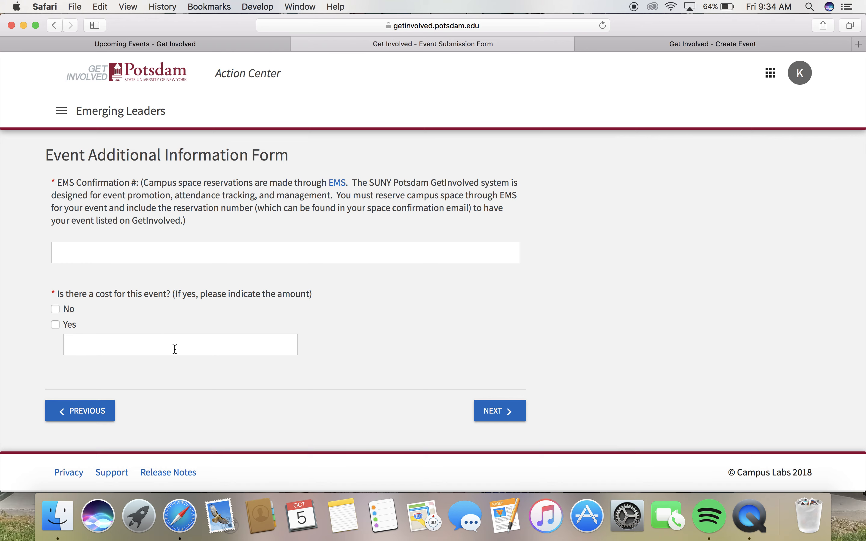
Search the Events listing for "potsdam apprec" and open the Potsdam Appreciation Week student event on October 31
left_click(194, 42)
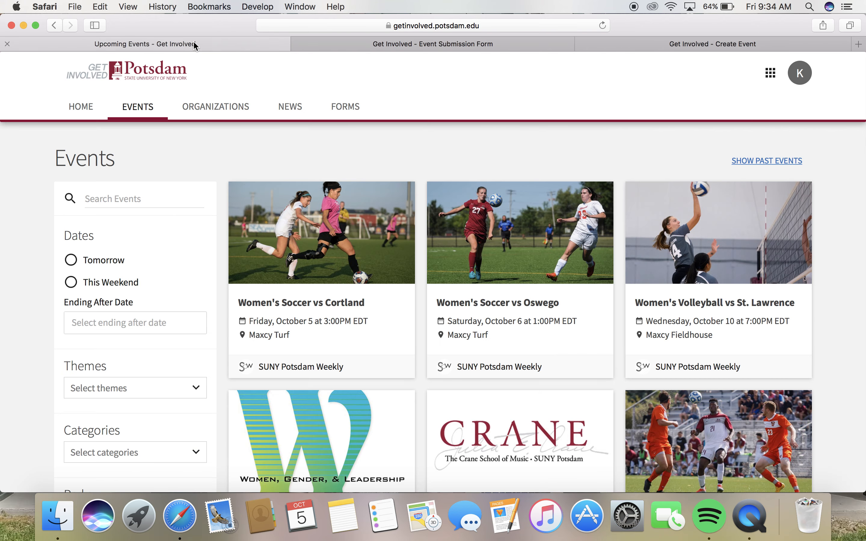
left_click(120, 196)
type("potsdam ")
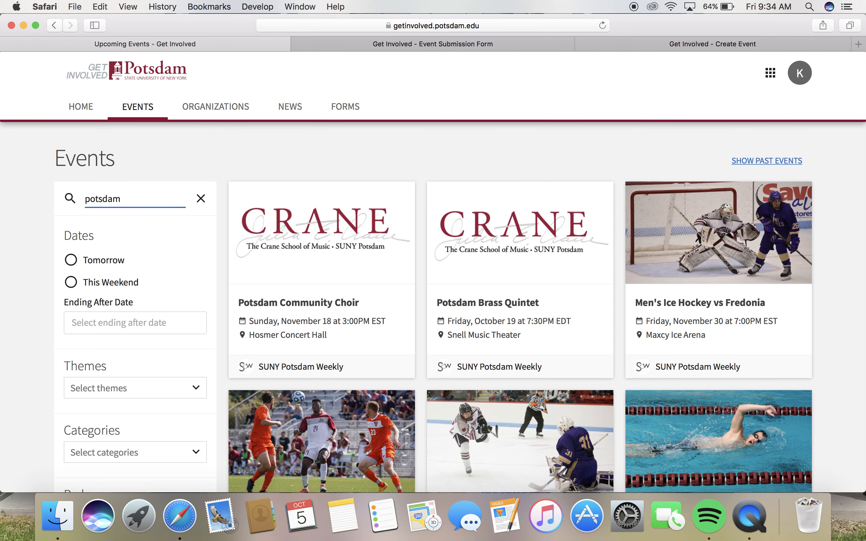
type("apprec")
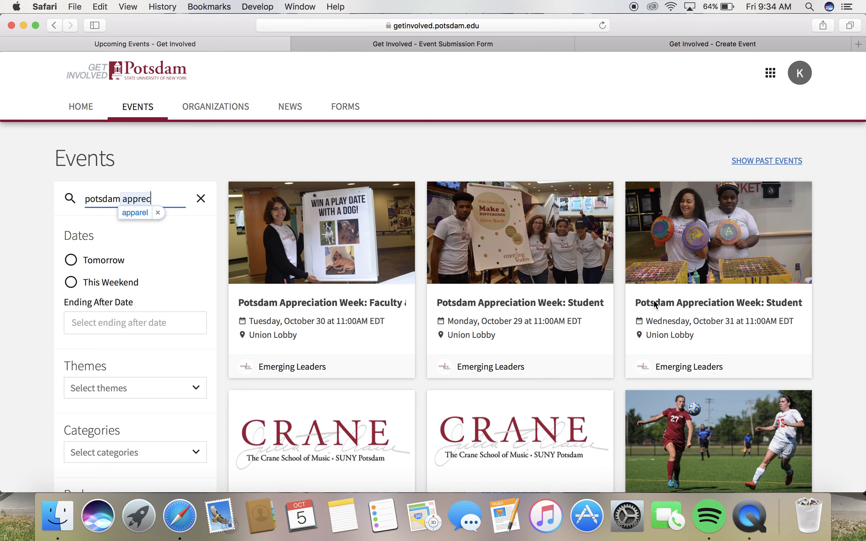
left_click(690, 304)
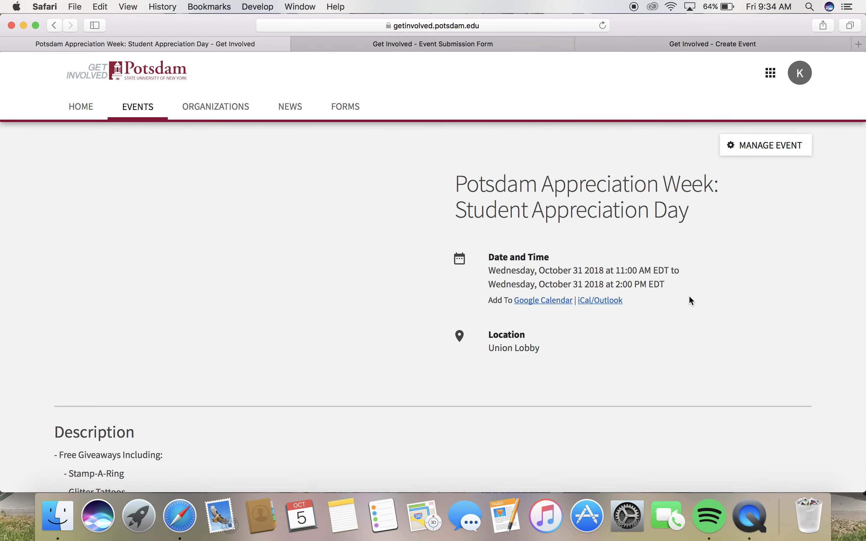
Examine the published Student Appreciation Day page, including its description, perks, categories, host organization and other hosted events
scroll(690, 297, "down", 6)
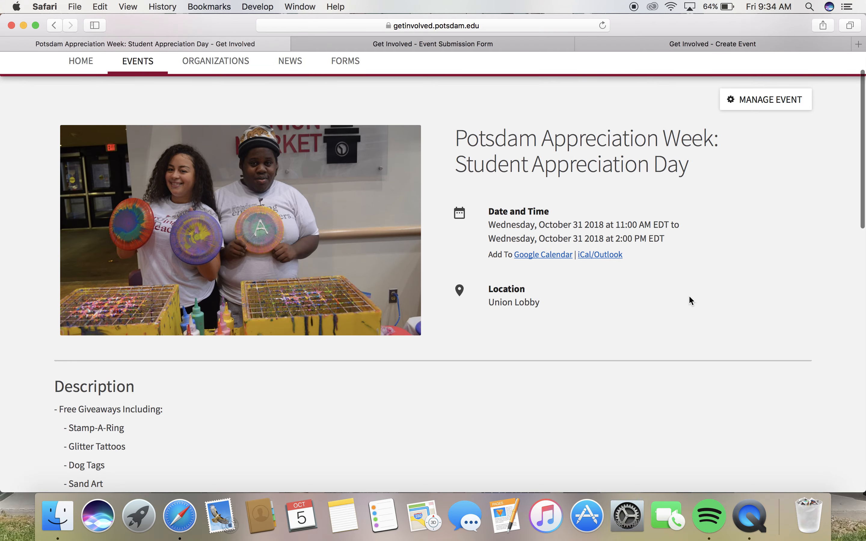
scroll(691, 300, "down", 10)
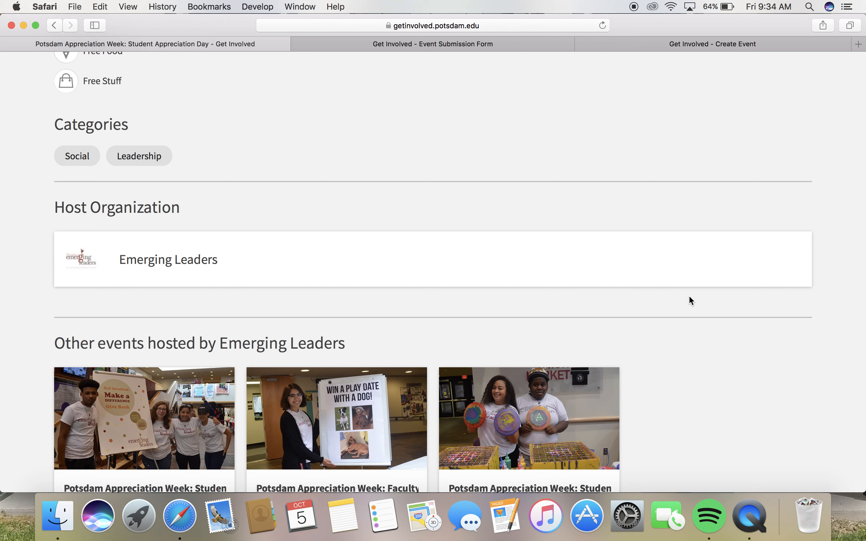
scroll(690, 299, "down", 3)
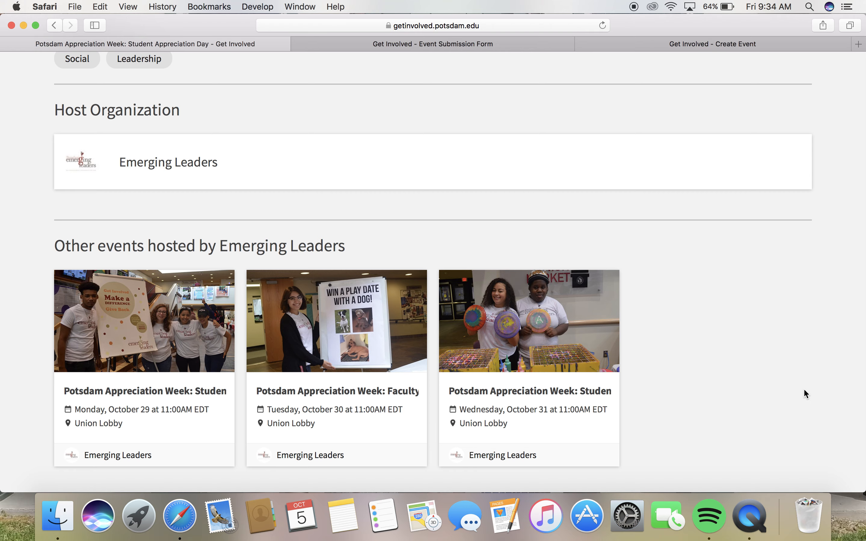
scroll(803, 389, "up", 15)
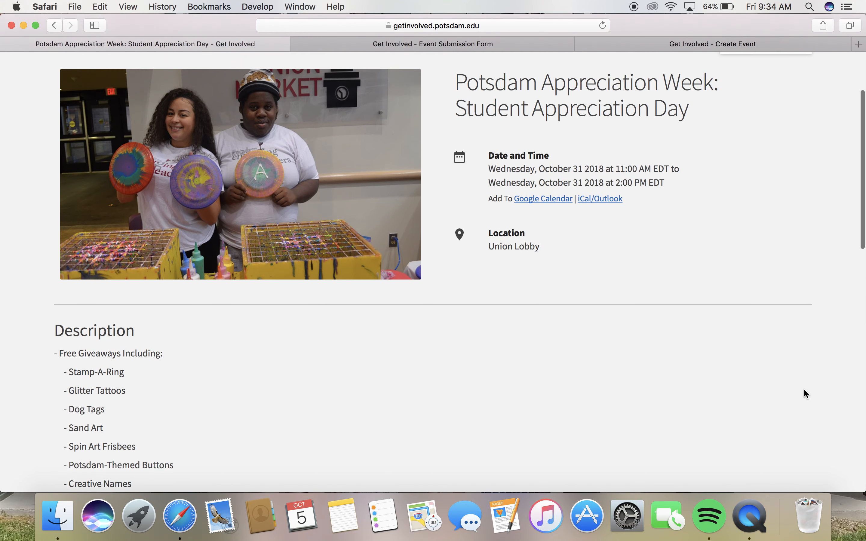
scroll(803, 388, "up", 3)
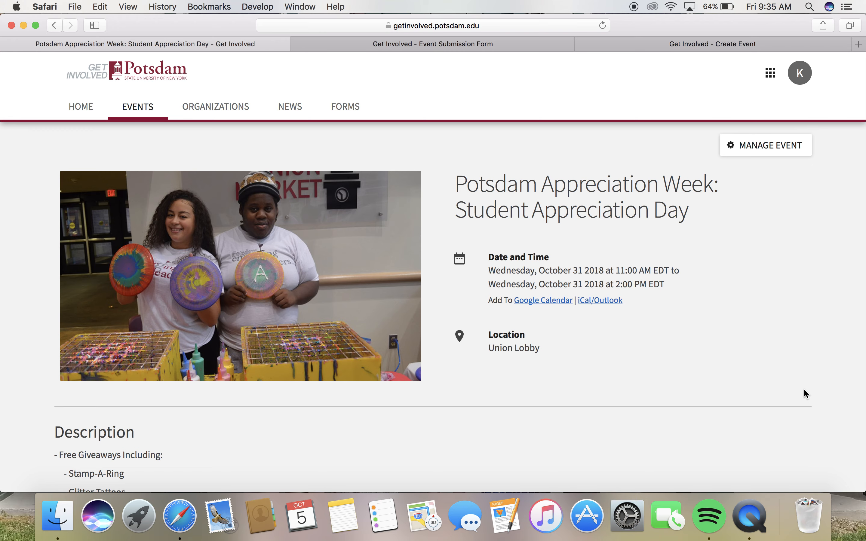
Open the management page for Student Appreciation Day and examine its event details and available event actions
left_click(773, 149)
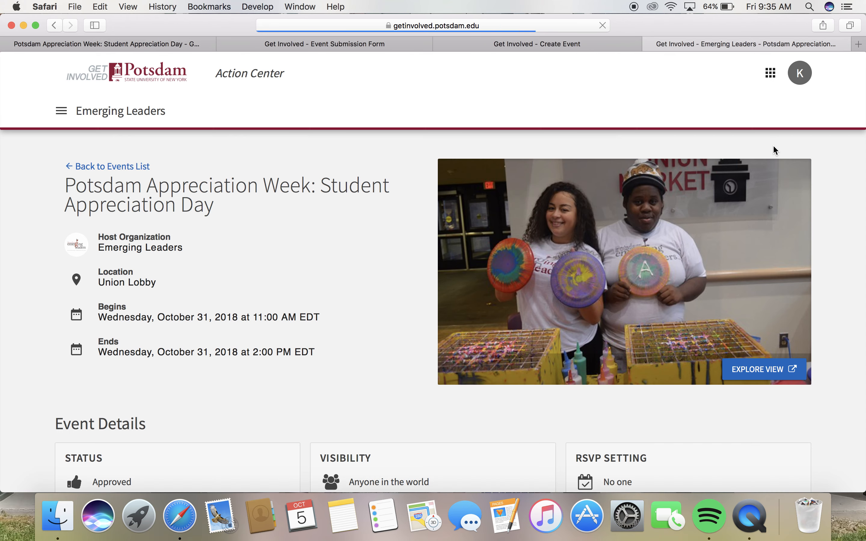
scroll(521, 323, "down", 4)
scroll(521, 324, "down", 6)
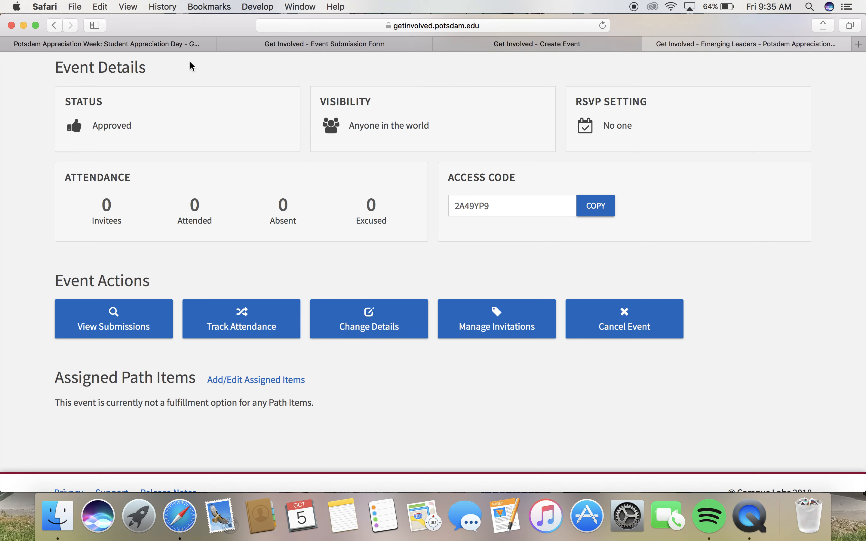
Return to the Events listing and clear the search text
left_click(185, 47)
left_click(150, 106)
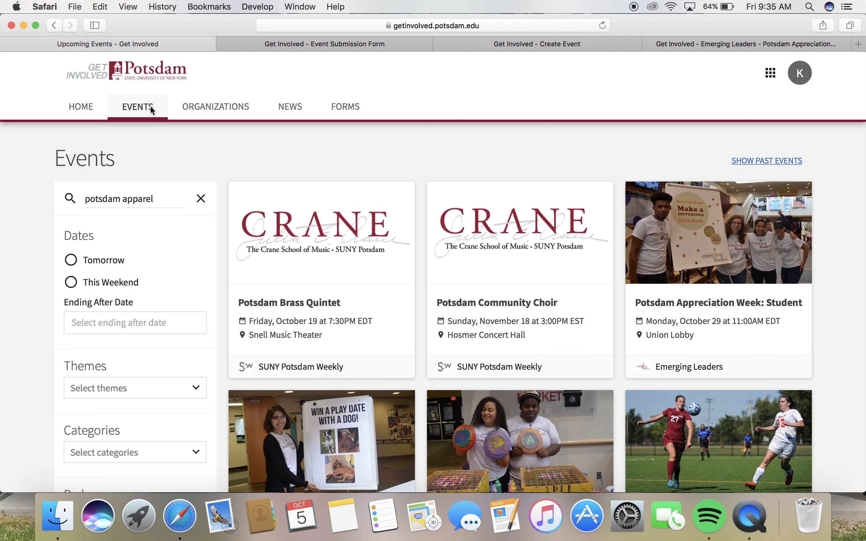
left_click(197, 190)
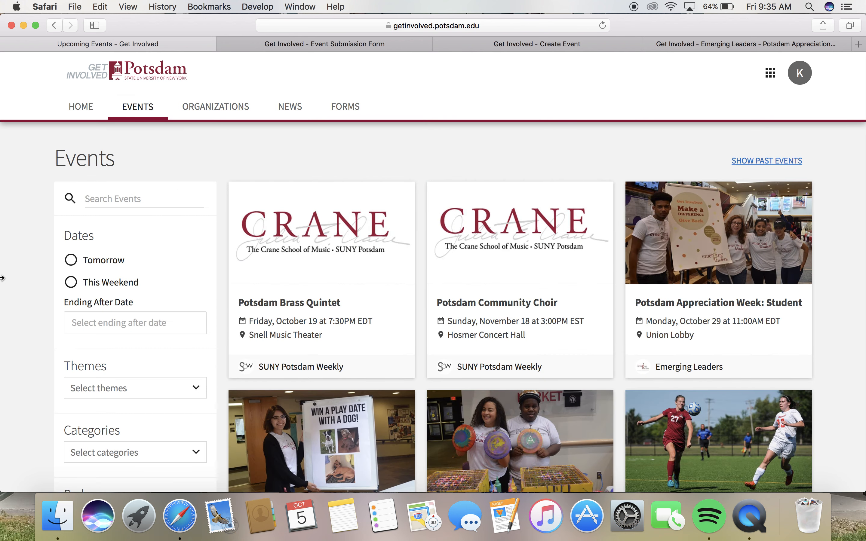
Filter the Events listing by the themes Arts & Music and Social
scroll(24, 288, "down", 2)
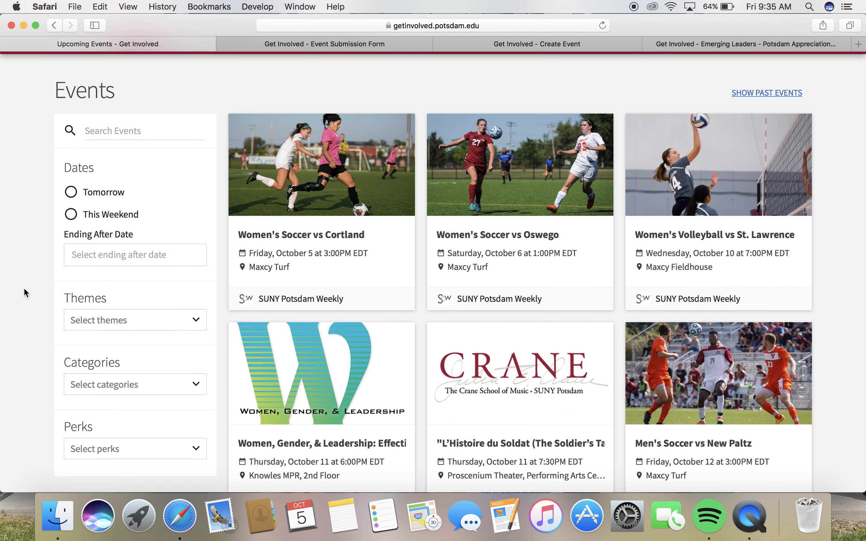
left_click(194, 323)
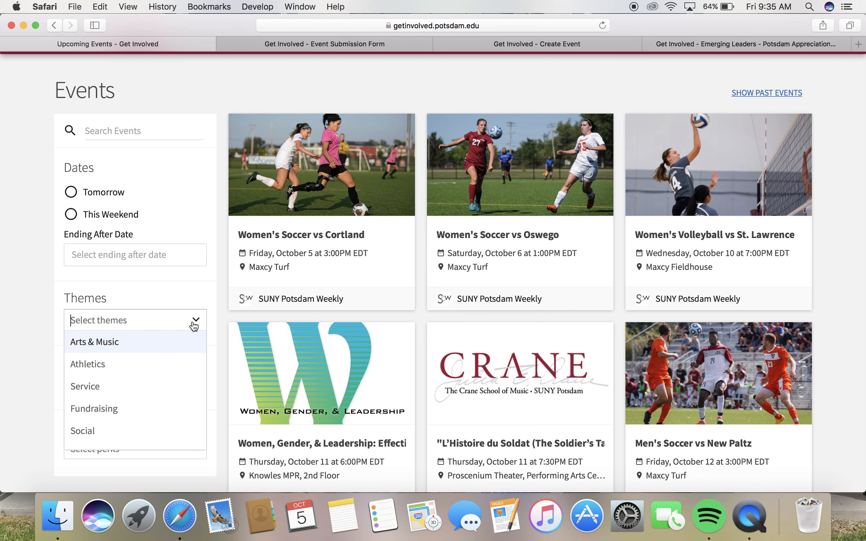
left_click(182, 351)
left_click(195, 355)
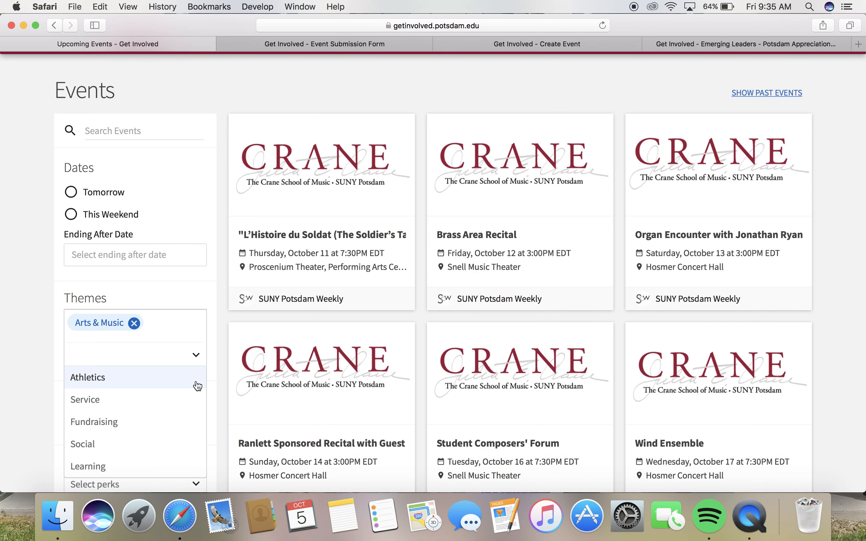
left_click(186, 447)
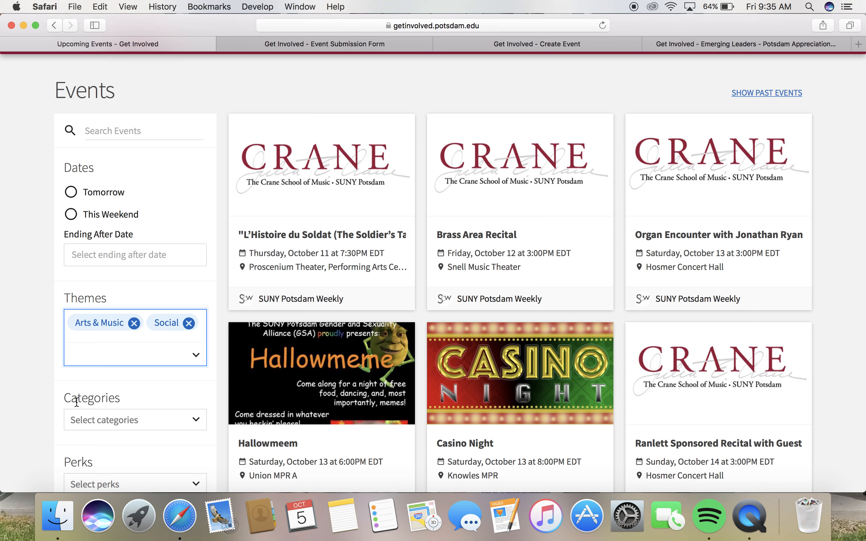
Filter the Events listing by the categories Arts & Music and Leadership
scroll(52, 401, "down", 2)
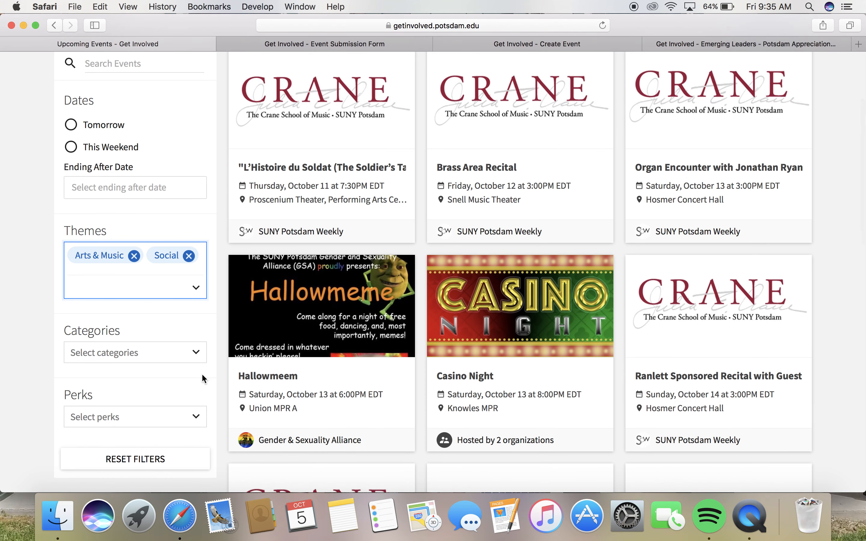
left_click(196, 363)
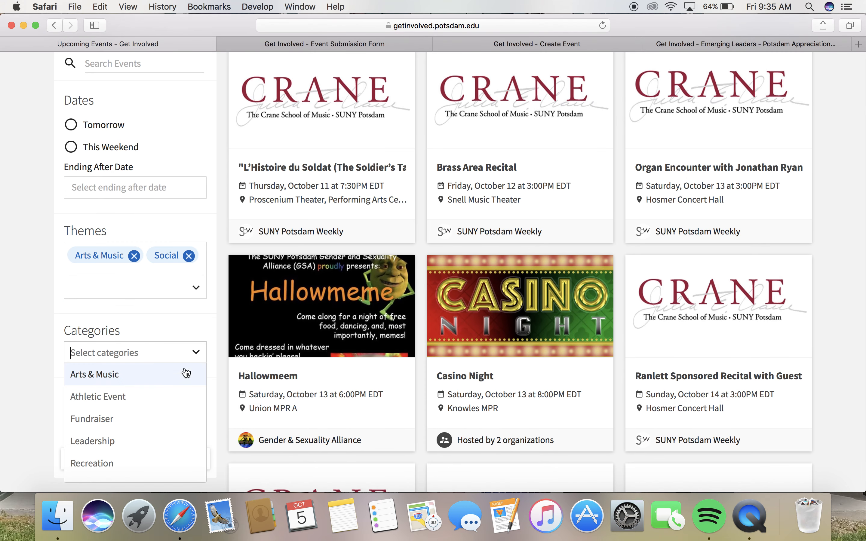
left_click(171, 383)
left_click(195, 388)
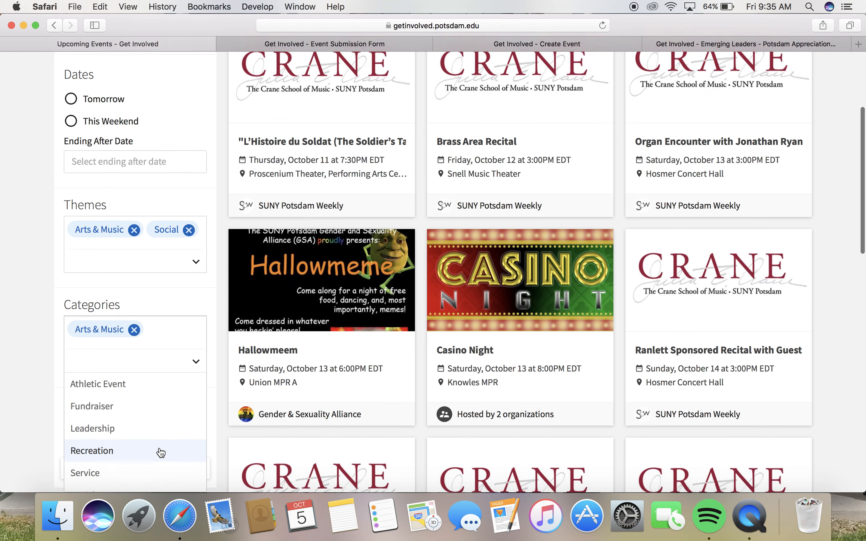
scroll(161, 452, "down", 1)
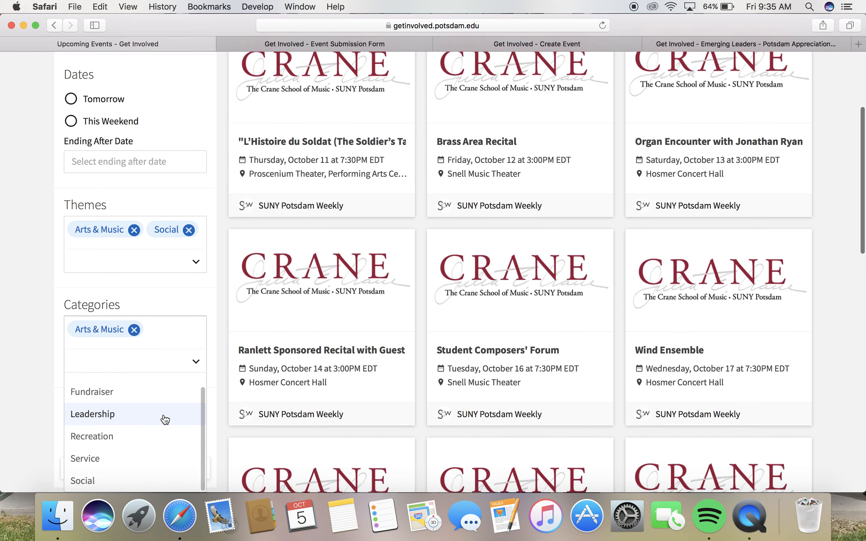
left_click(166, 415)
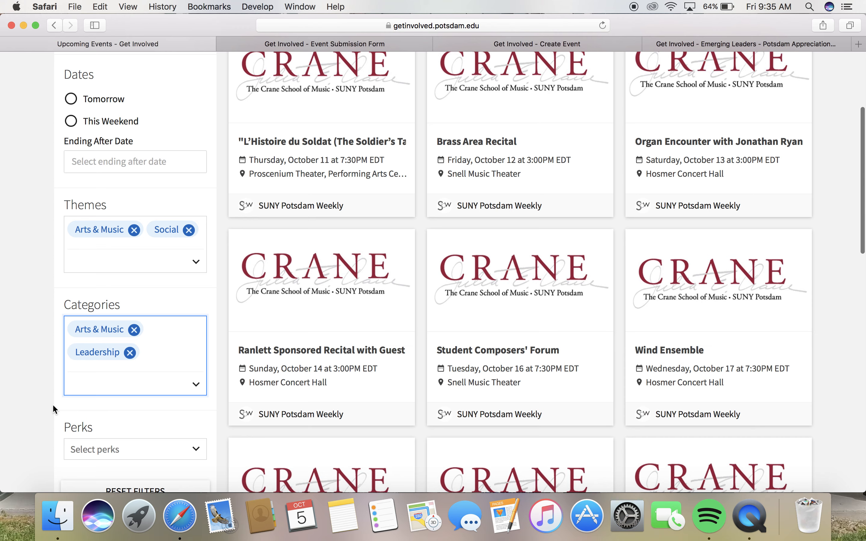
Narrow the Events listing to events offering the Free Food perk
scroll(52, 404, "down", 3)
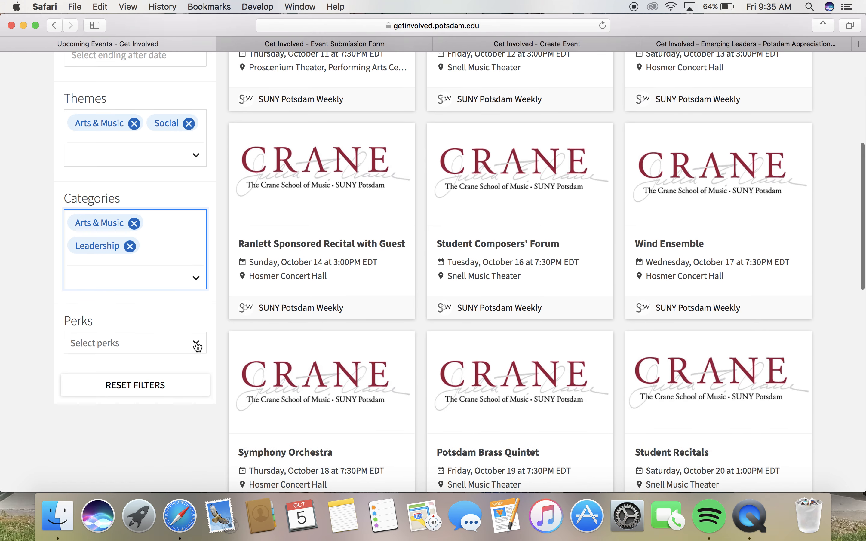
left_click(197, 345)
left_click(191, 367)
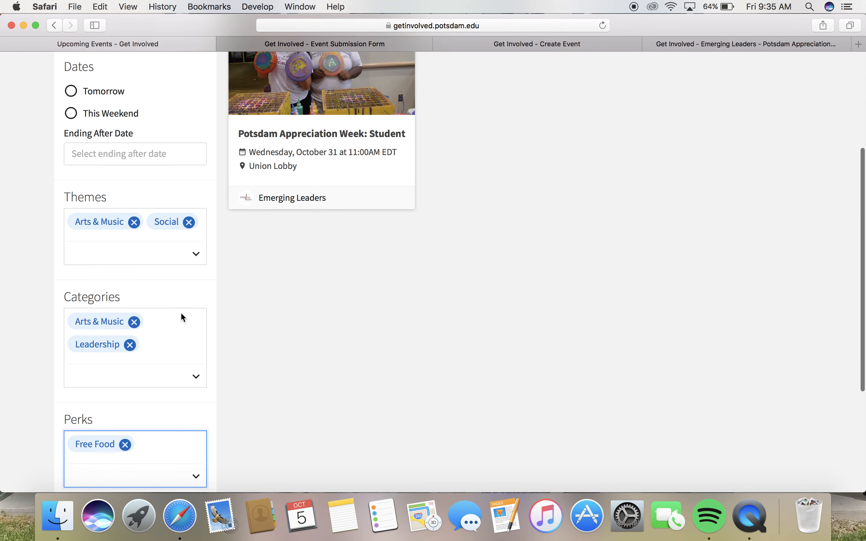
Remove the Leadership and Arts & Music category filters and the Arts & Music and Social theme filters
left_click(130, 345)
left_click(134, 322)
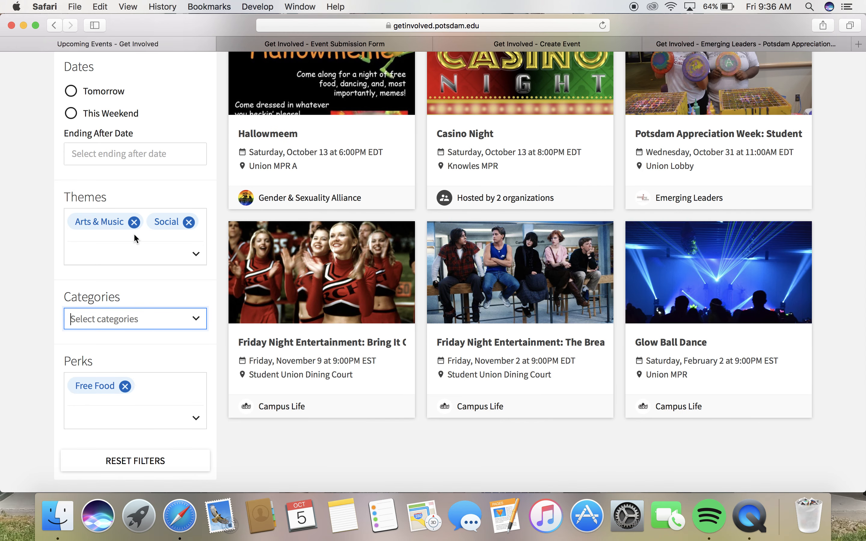
left_click(134, 222)
left_click(111, 222)
Add Free Stuff to the perk filters and look through the available category and theme options
left_click(197, 388)
left_click(188, 403)
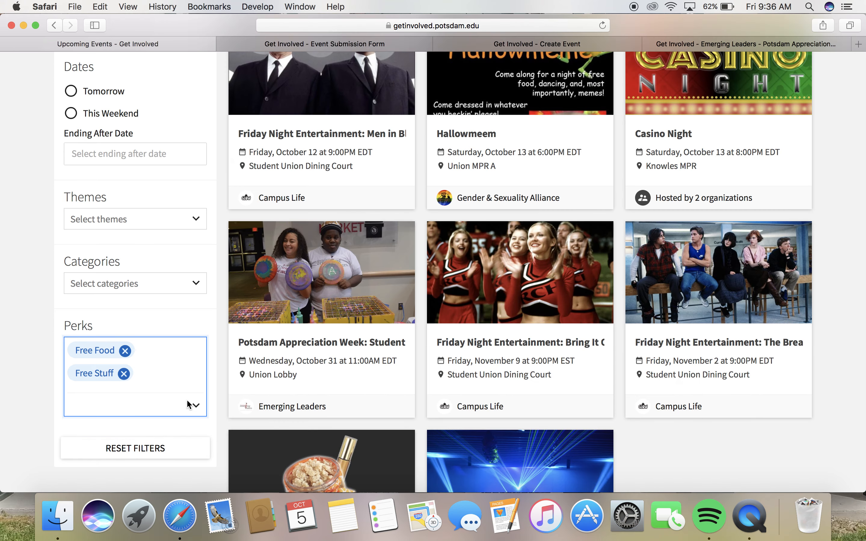
left_click(195, 289)
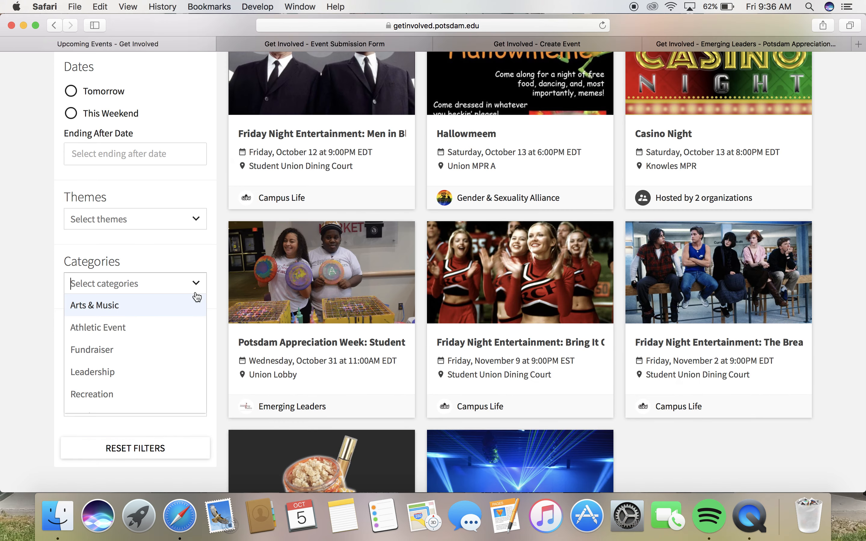
left_click(196, 226)
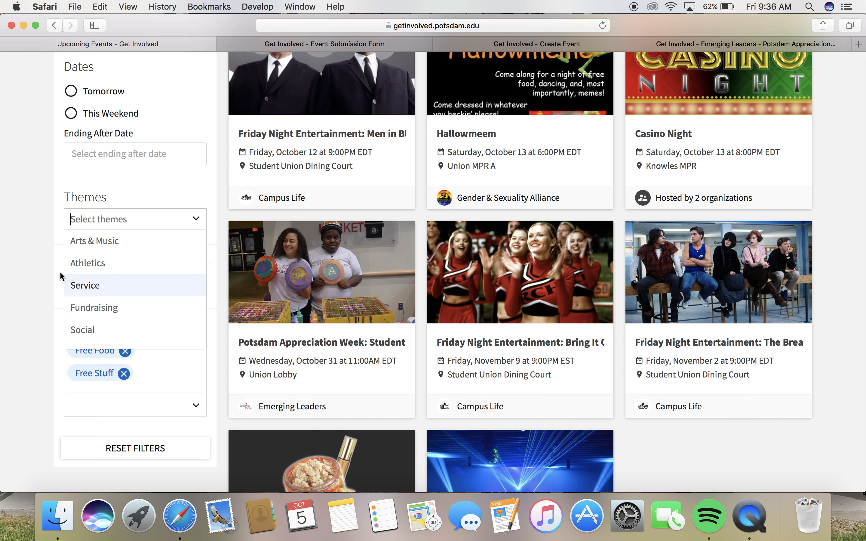